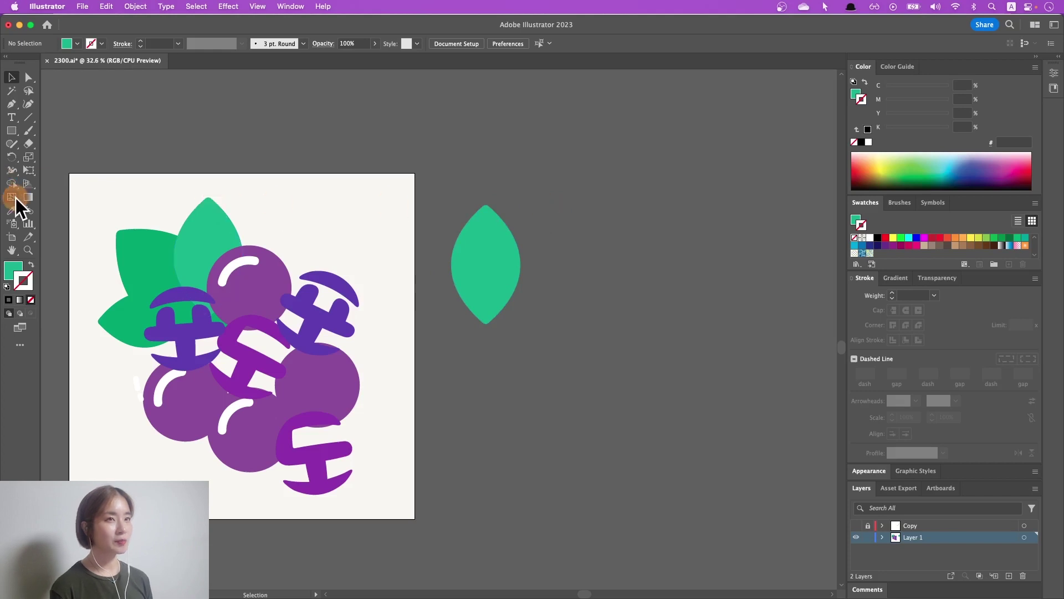
Pen-draw a vertical edge top to bottom, then curve back to the start to close the half-leaf.
left_click(11, 103)
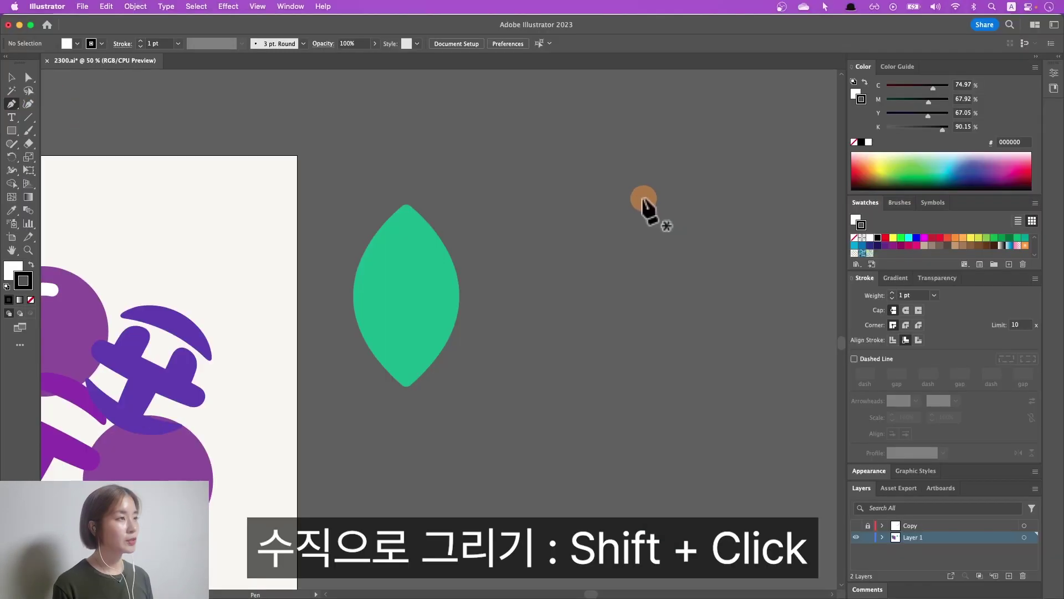
left_click(643, 198)
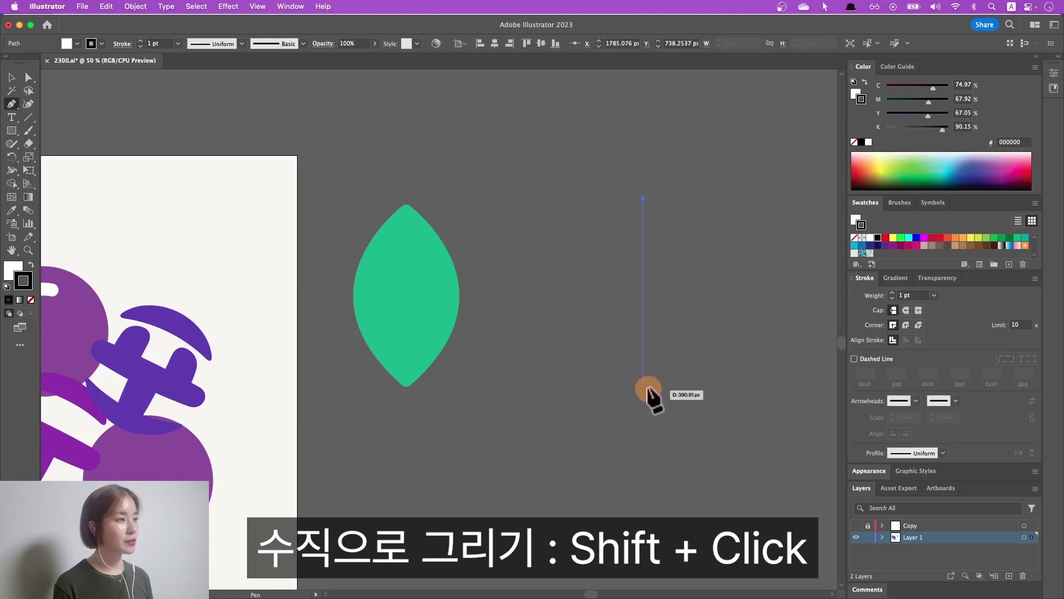
left_click(643, 387, "shift")
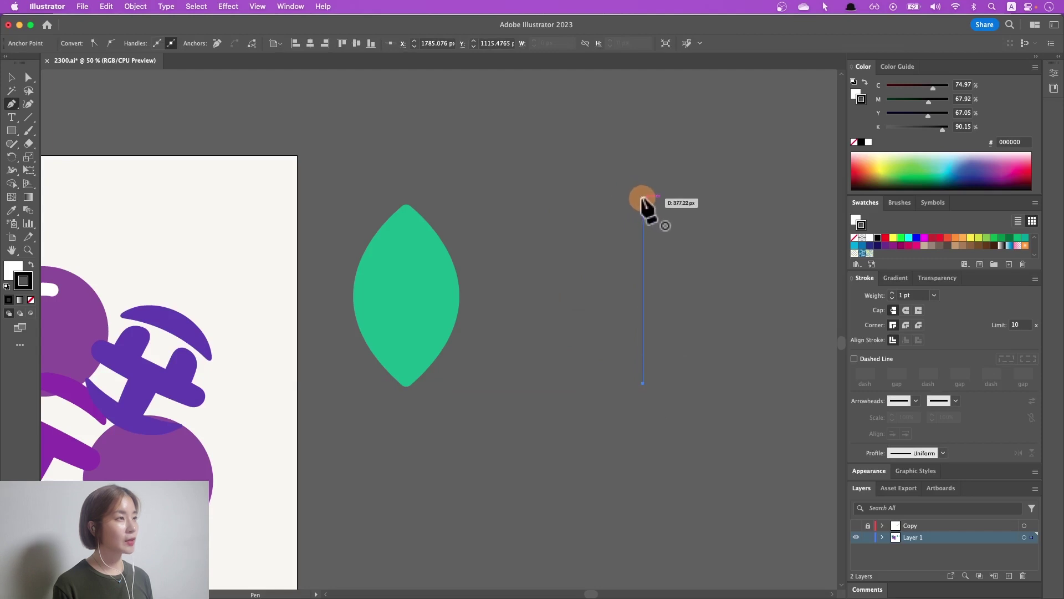
left_click_drag(643, 198, 747, 101)
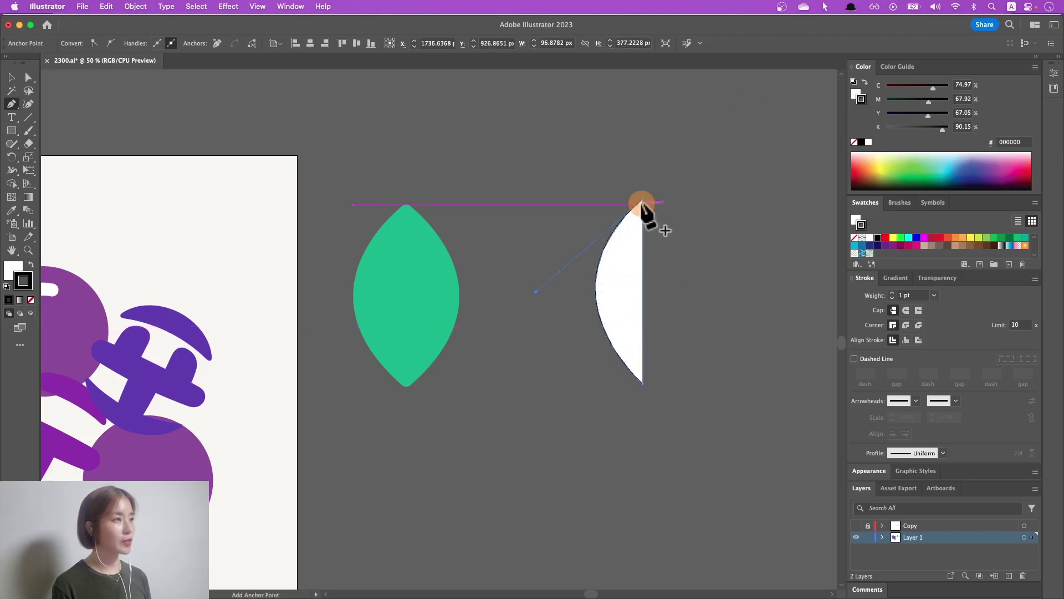
left_click(12, 79)
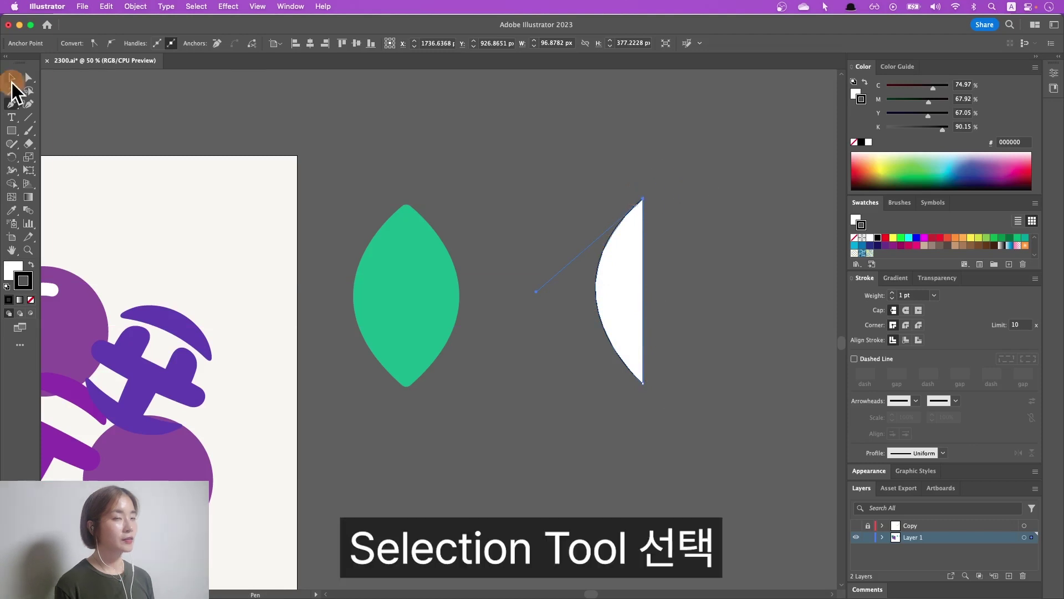
Fill the half-leaf with orange-red EF5A24 and set its stroke to None.
mouse_move(627, 304)
left_mouse_down()
mouse_move(614, 308)
mouse_move(629, 351)
left_mouse_up()
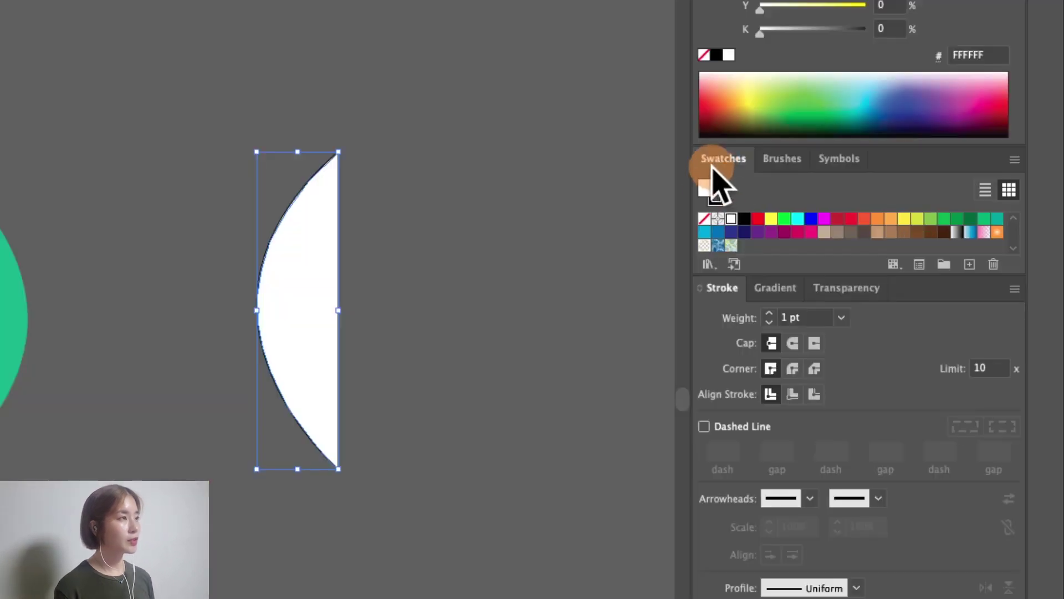
left_click(856, 219)
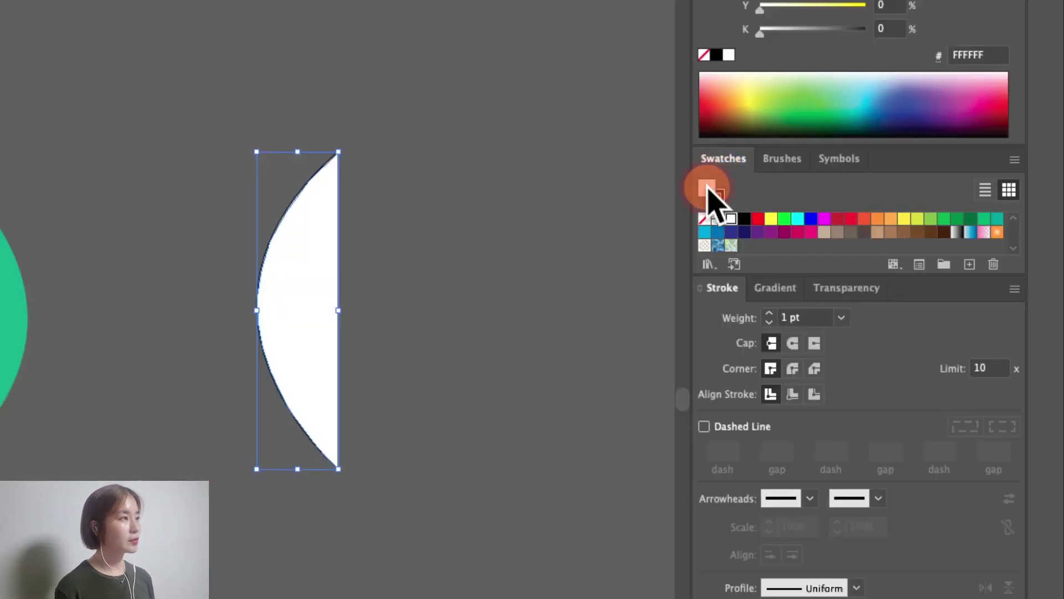
left_click(864, 218)
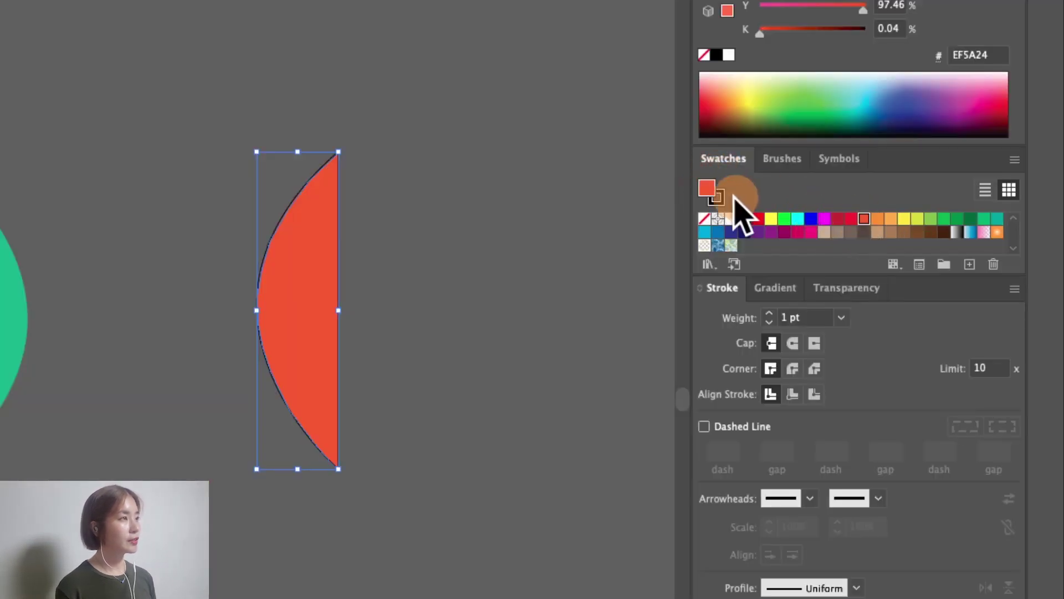
left_click(718, 197)
left_click(704, 219)
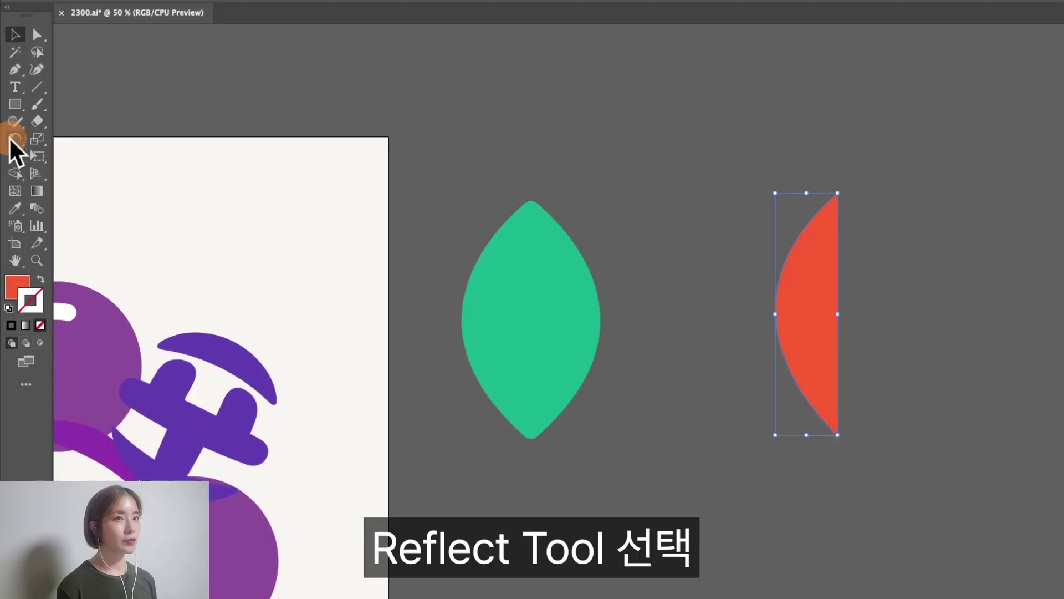
Reflect a copy of the half-leaf across a vertical axis set on its straight edge.
left_click(10, 158)
left_click_drag(10, 141, 98, 157)
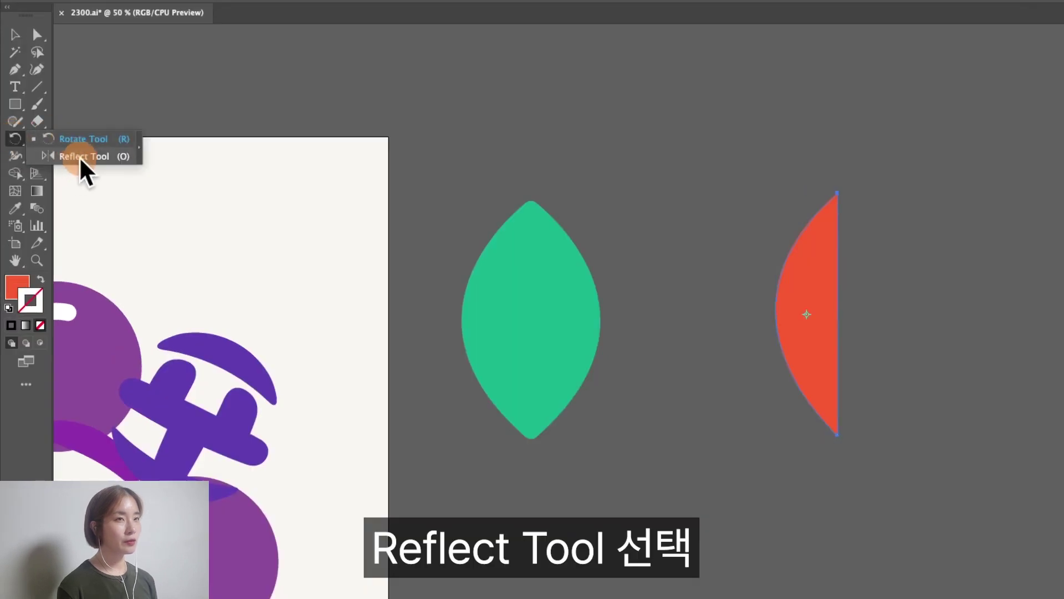
left_click_drag(97, 158, 103, 158)
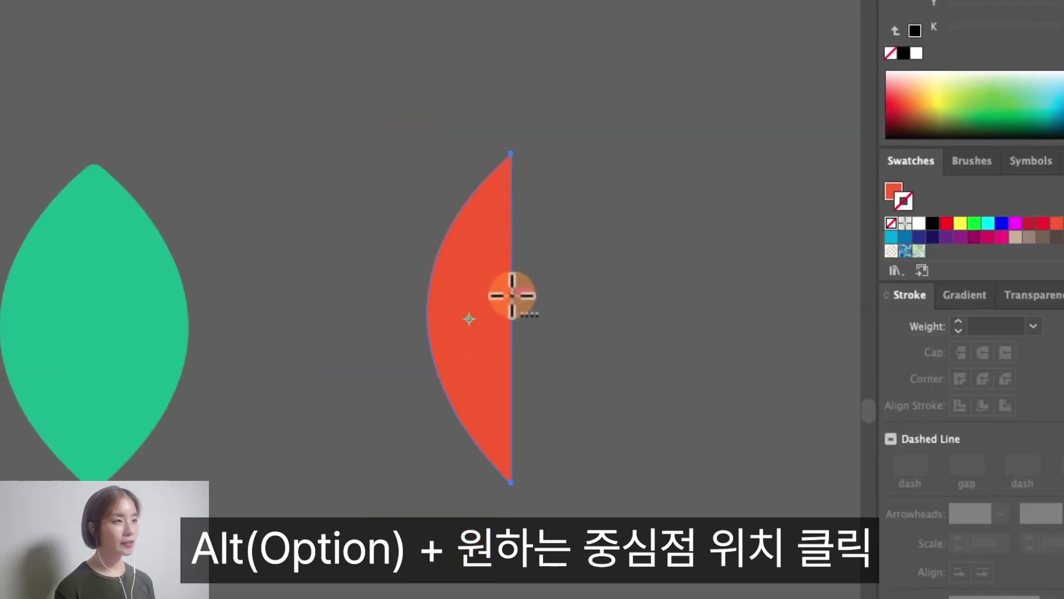
left_click(511, 295, "alt")
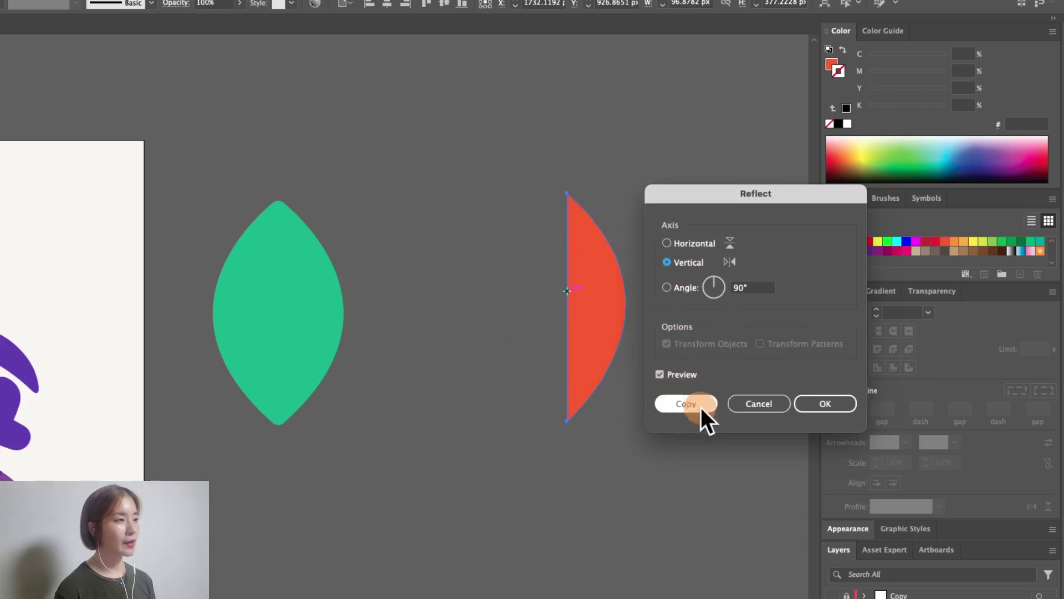
left_click(685, 404)
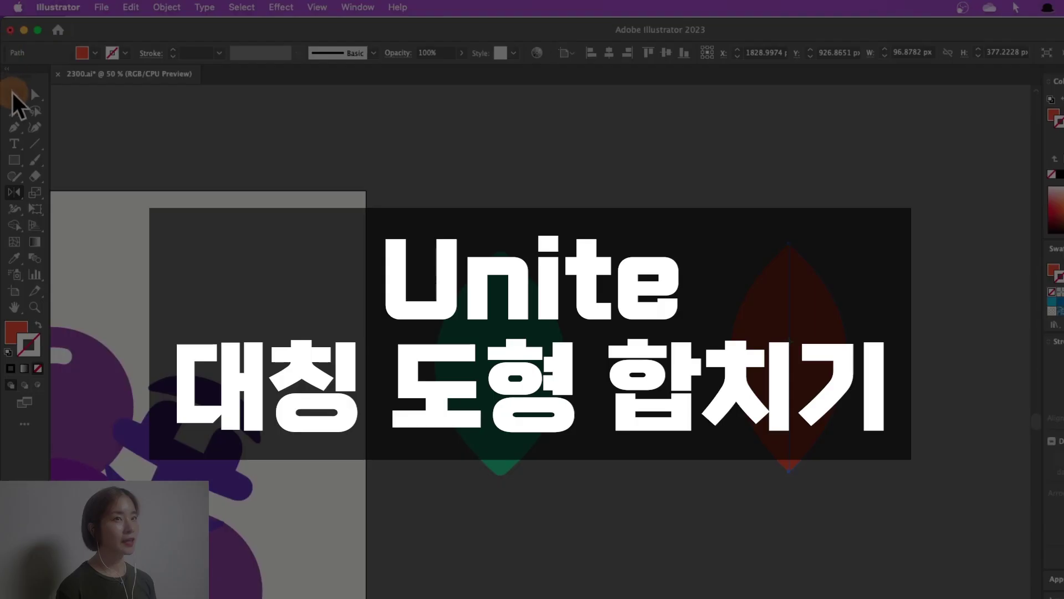
Select both red halves and merge them with Pathfinder's Unite.
left_click(12, 95)
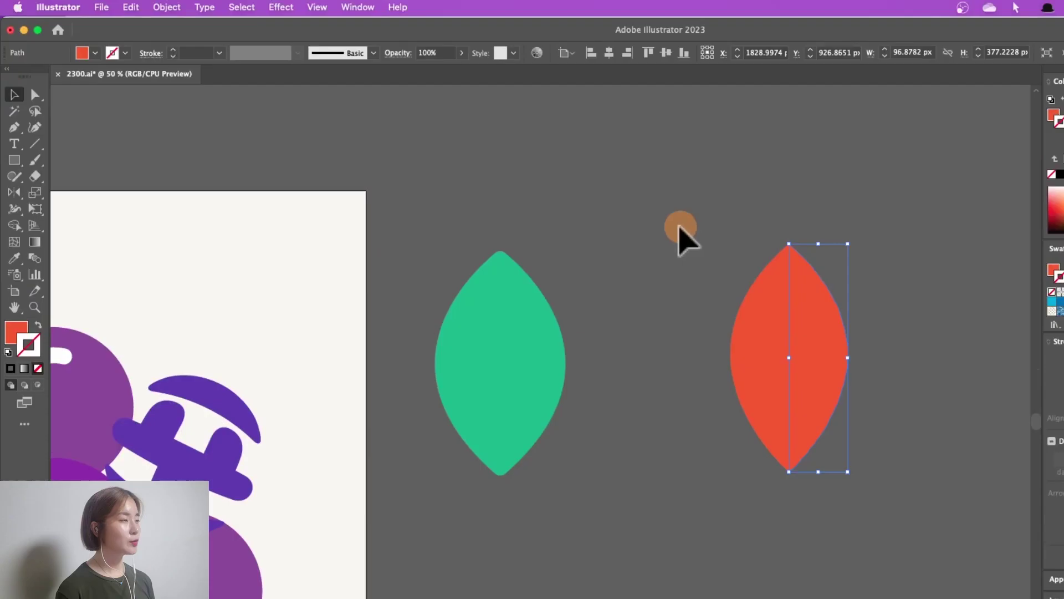
mouse_move(681, 227)
left_mouse_down()
mouse_move(823, 336)
mouse_move(880, 420)
left_mouse_up()
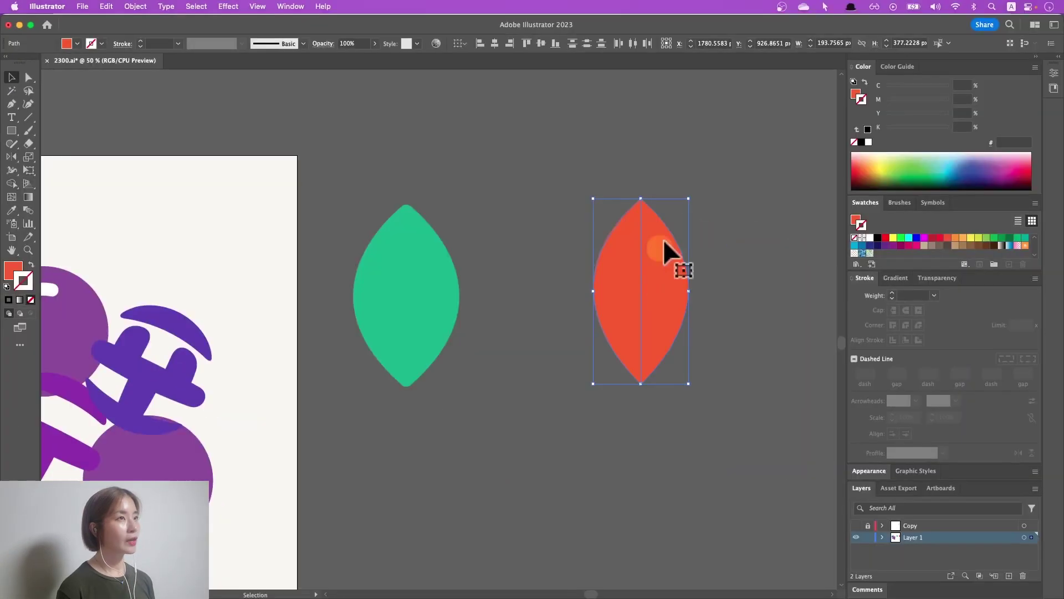
left_click(290, 6)
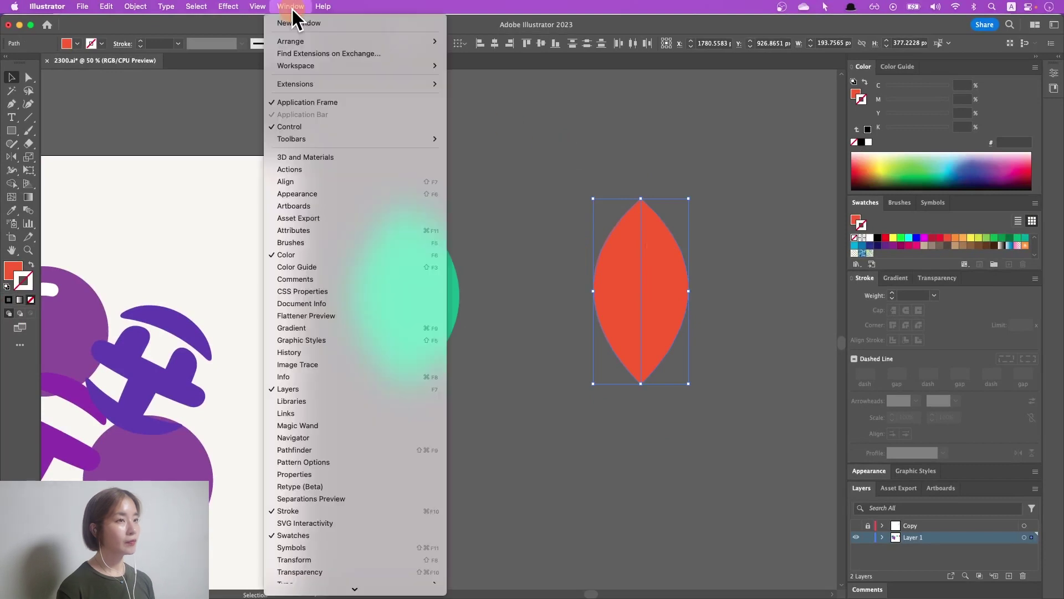
left_click(313, 449)
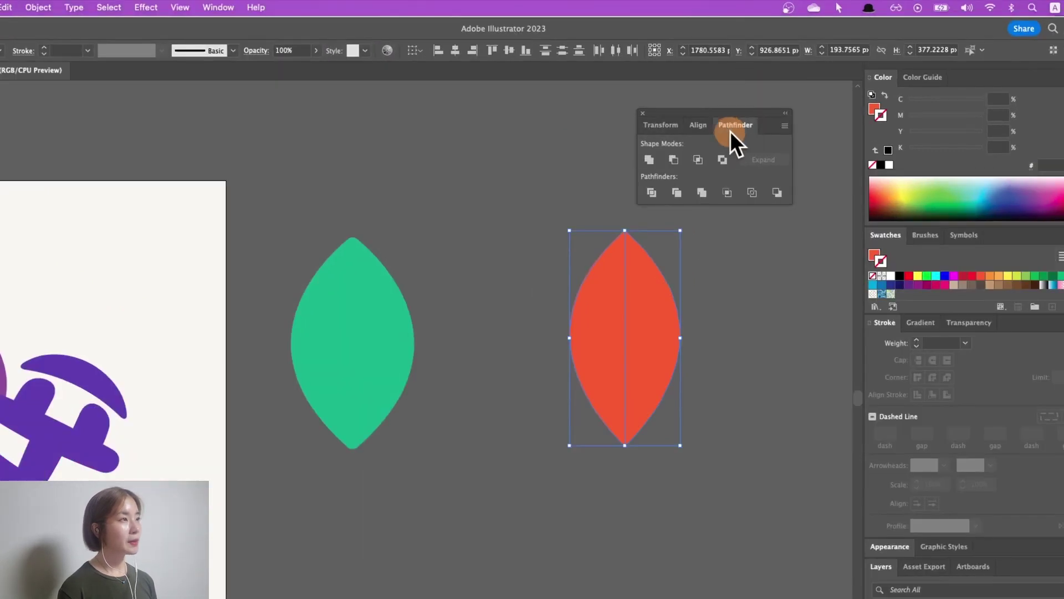
left_click(650, 161)
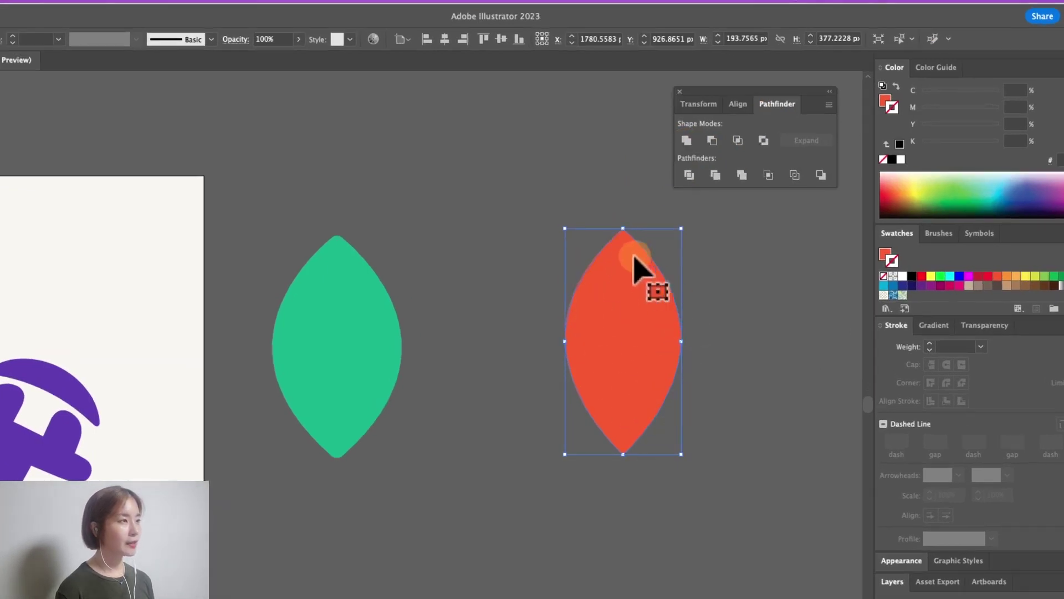
Deselect and reselect the merged red leaf to confirm it is one seamless shape.
left_click(747, 284)
left_click(634, 308)
left_click(684, 313)
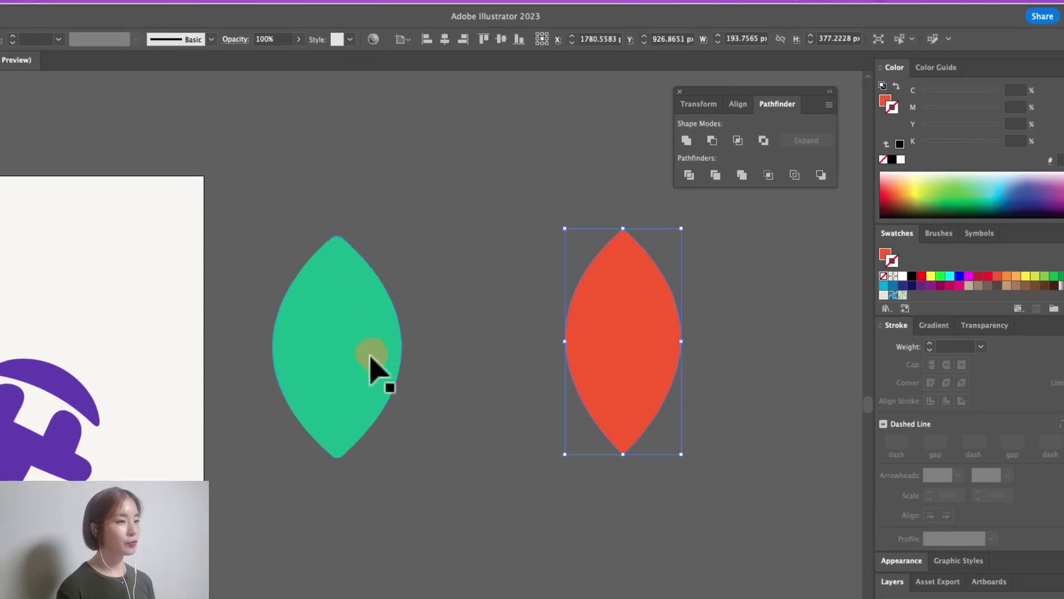
left_click(506, 258)
left_click(615, 288)
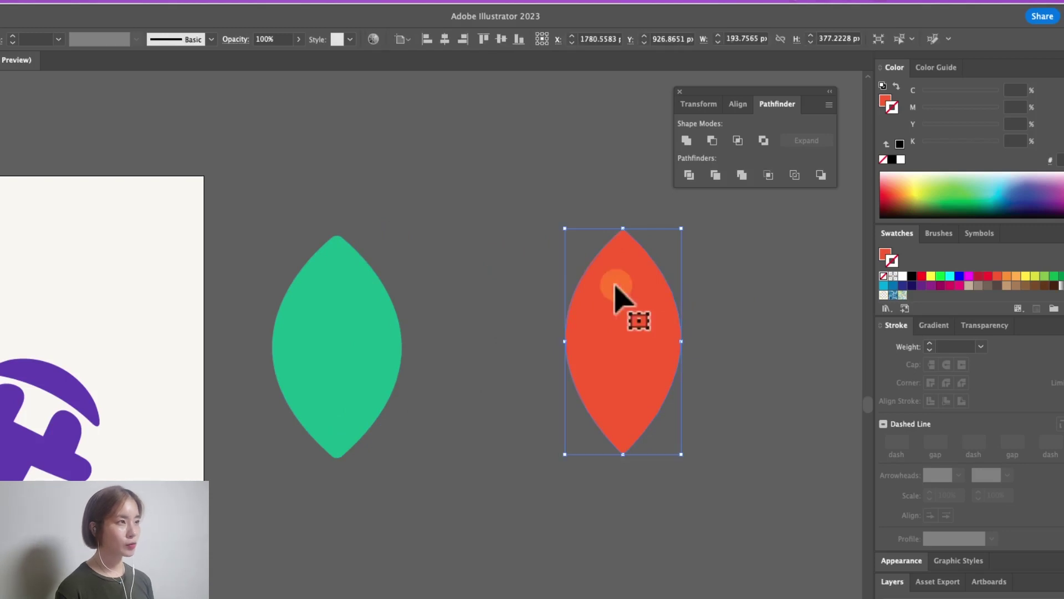
left_click(34, 94)
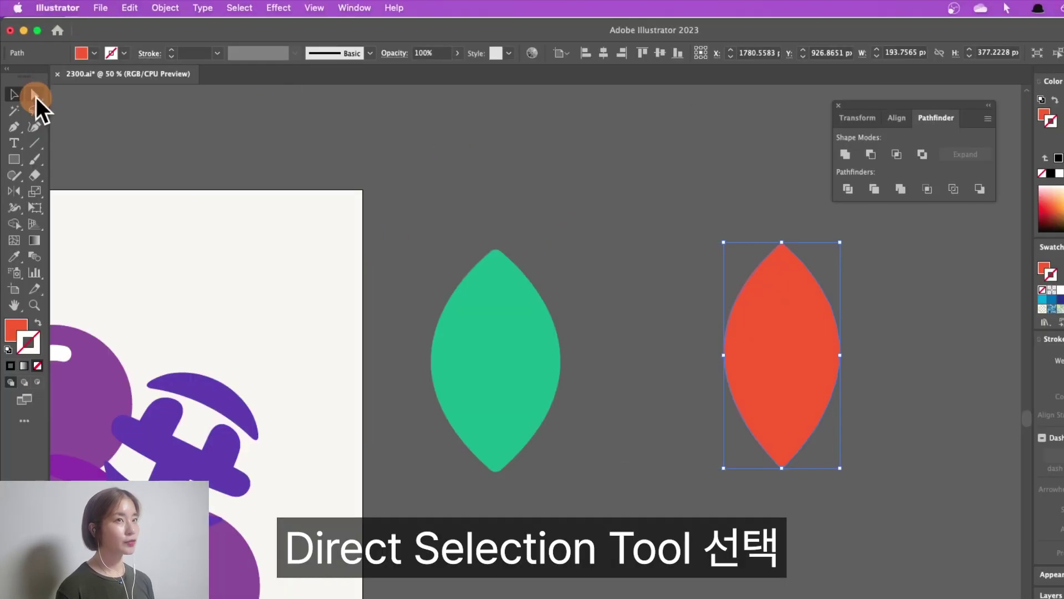
Round the red leaf's top anchor to about a 20.85 px corner radius, then deselect.
left_click(783, 246)
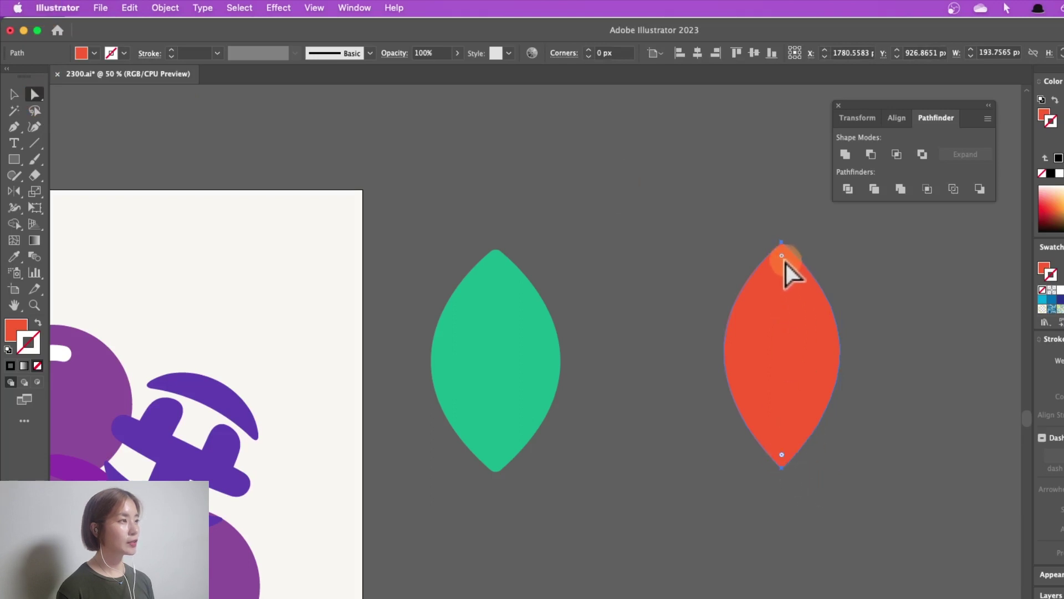
left_click_drag(785, 265, 783, 261)
left_click(778, 310)
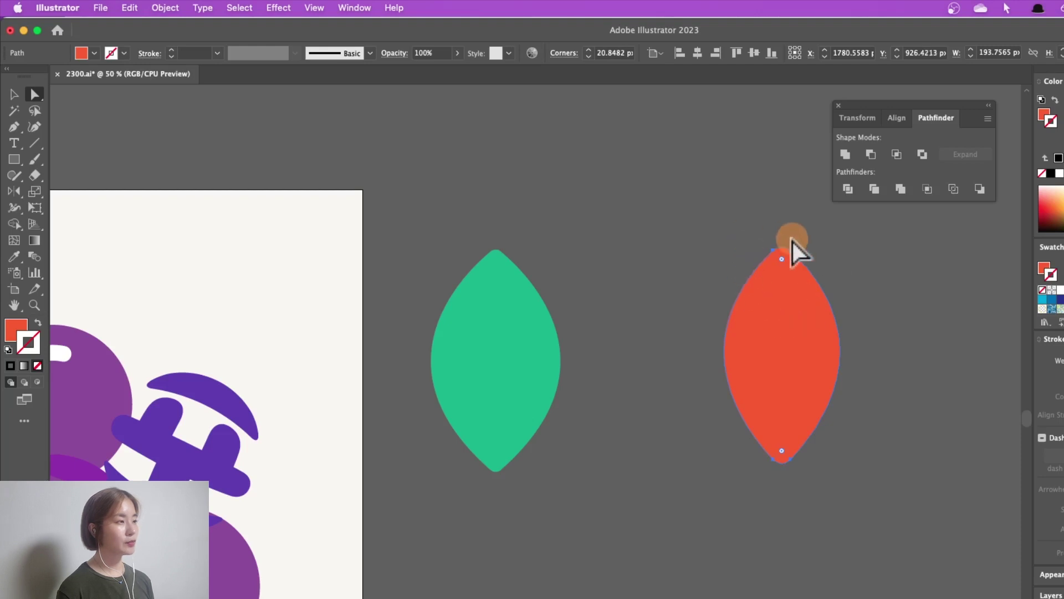
left_click(889, 298)
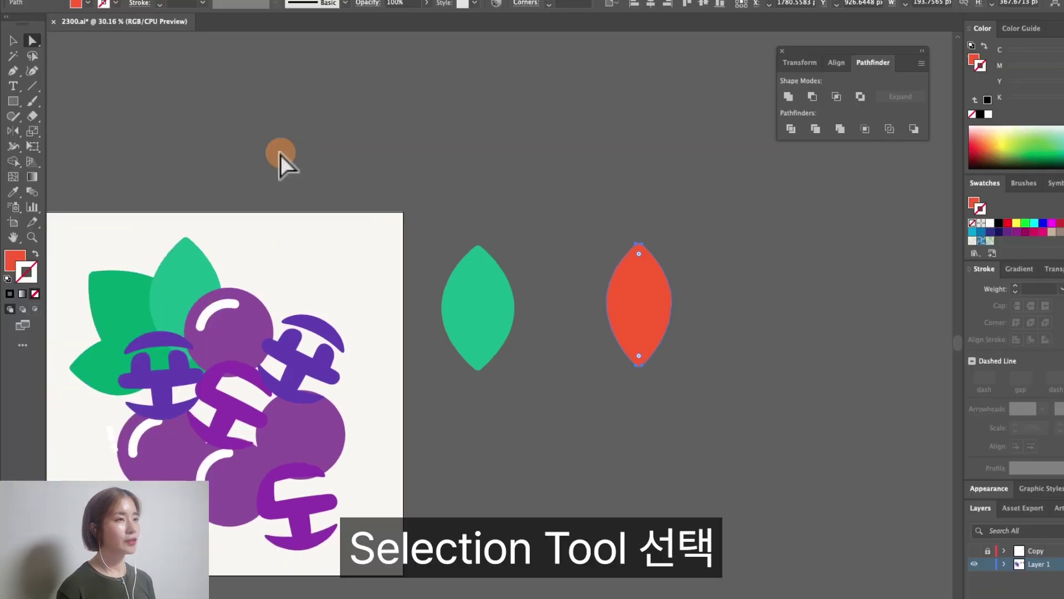
left_click(15, 41)
left_click(760, 345)
left_click(654, 327)
left_click(649, 281)
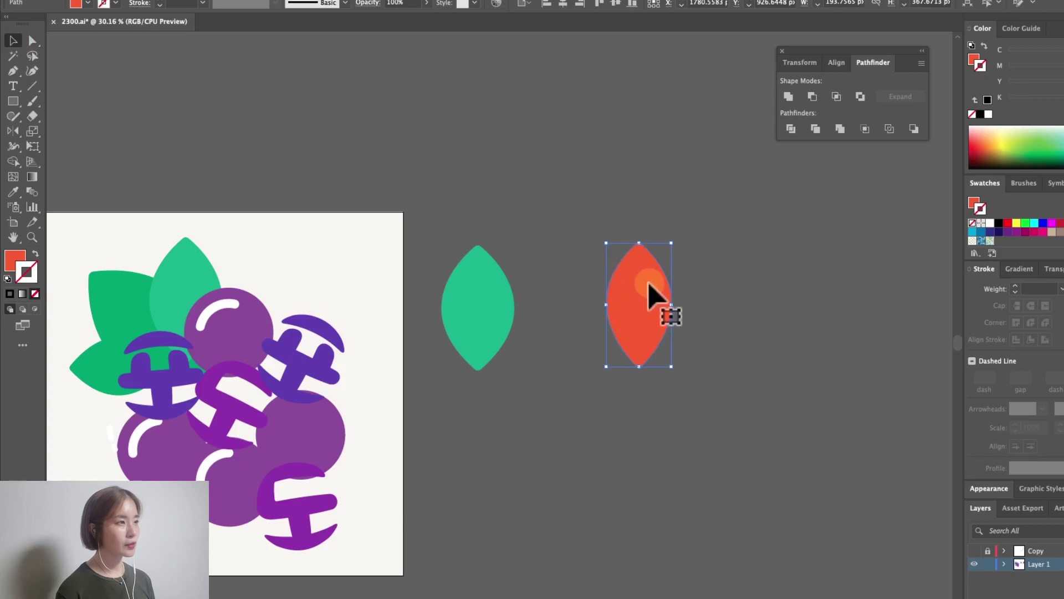
left_click_drag(563, 321, 540, 323)
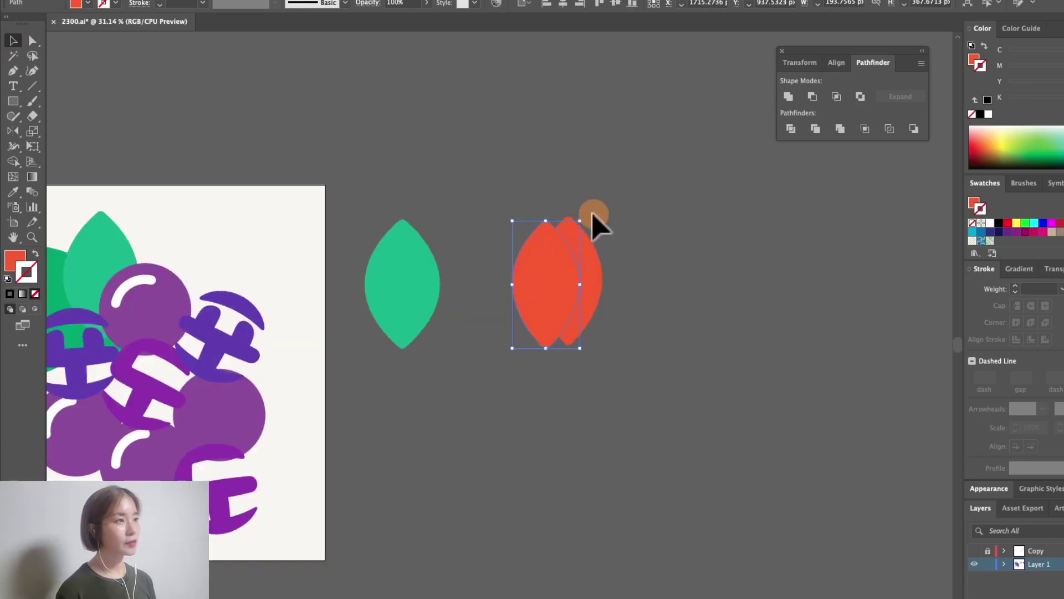
left_click_drag(593, 214, 553, 214)
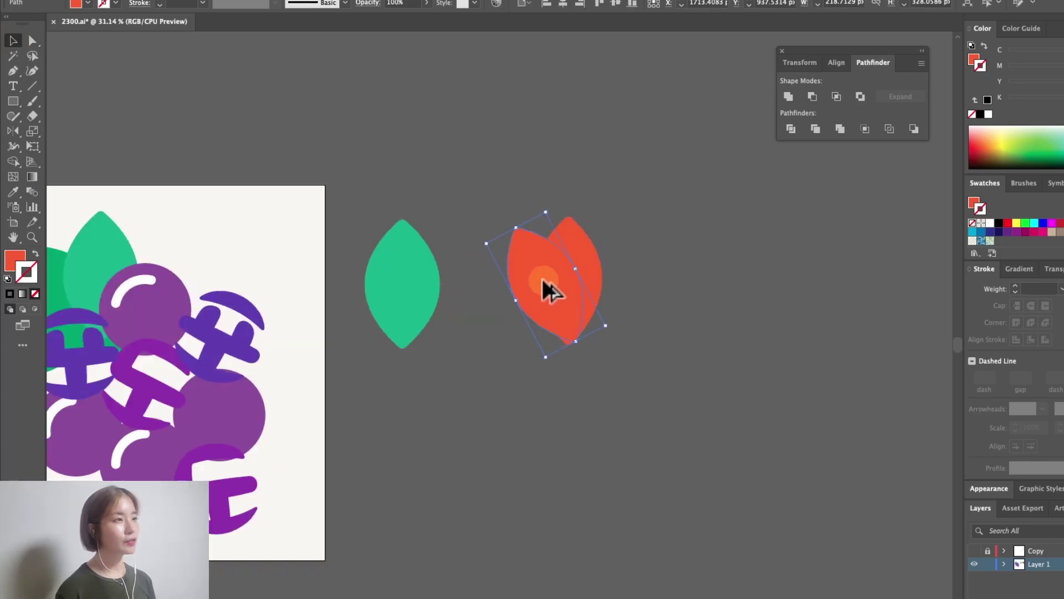
left_click_drag(543, 281, 529, 303)
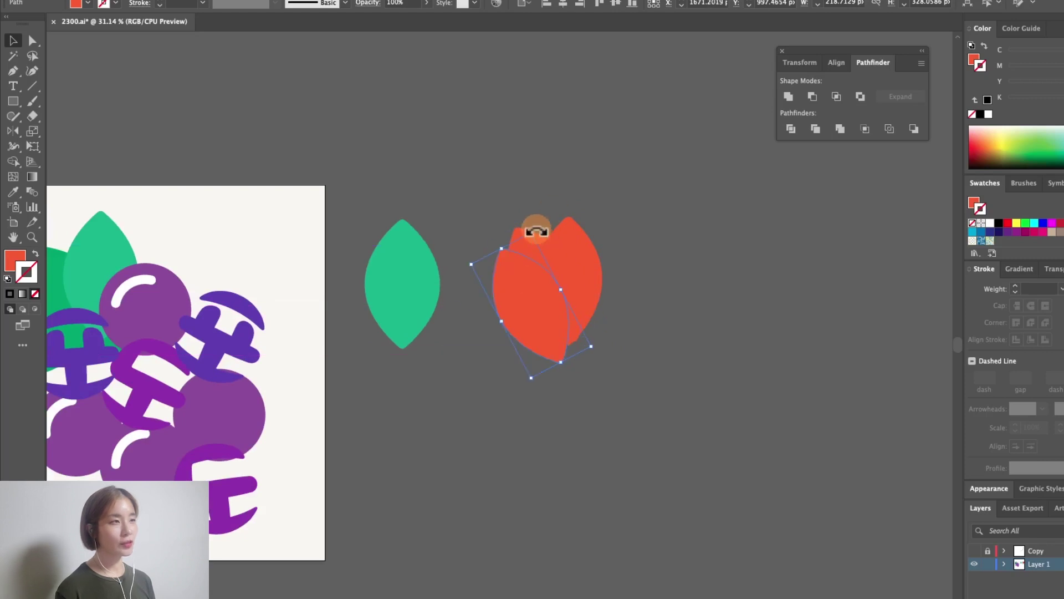
left_click_drag(536, 231, 579, 332)
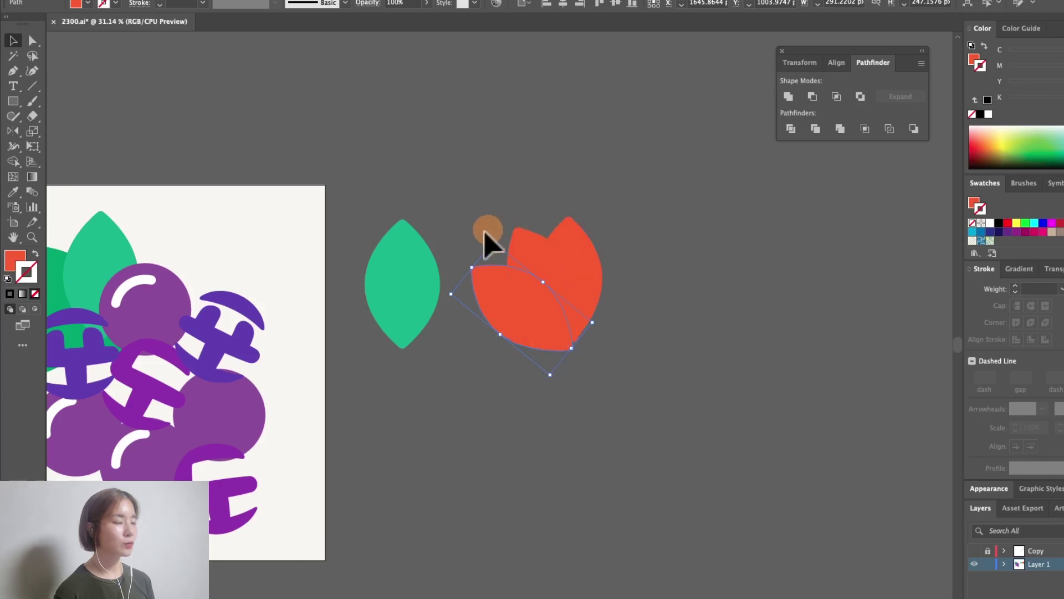
left_click(552, 319)
left_click_drag(463, 190, 541, 571)
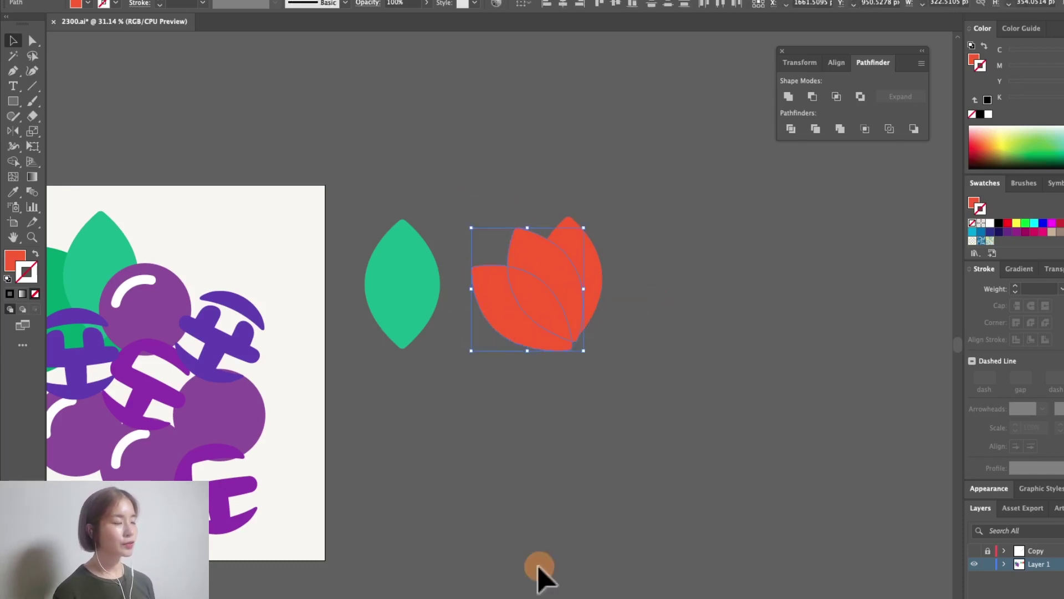
key("Delete")
left_click(593, 244)
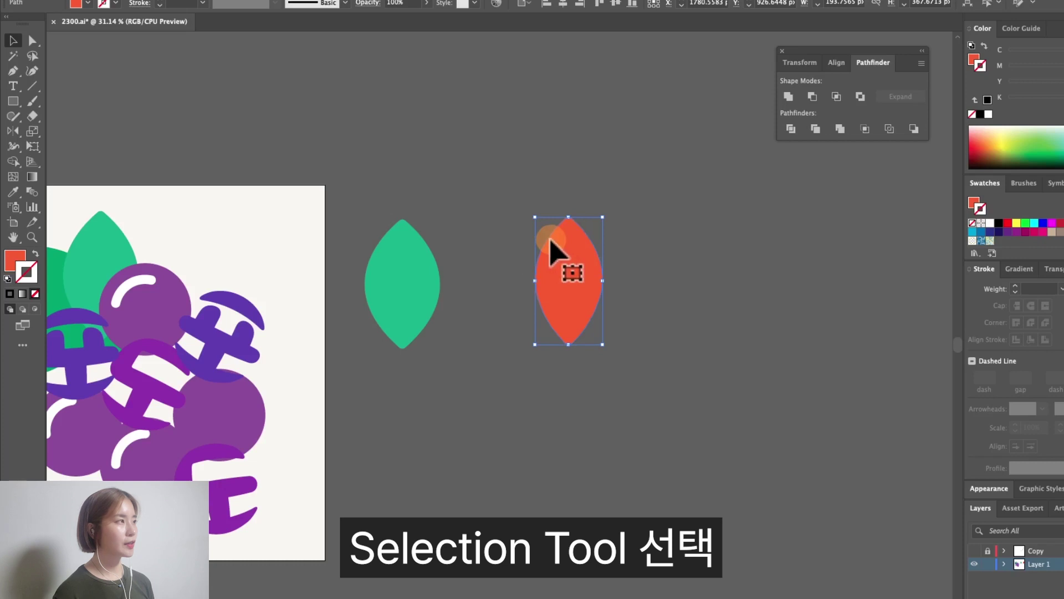
Set the Rotate pivot at the red leaf's bottom tip and enter a 45° angle.
left_click(13, 131)
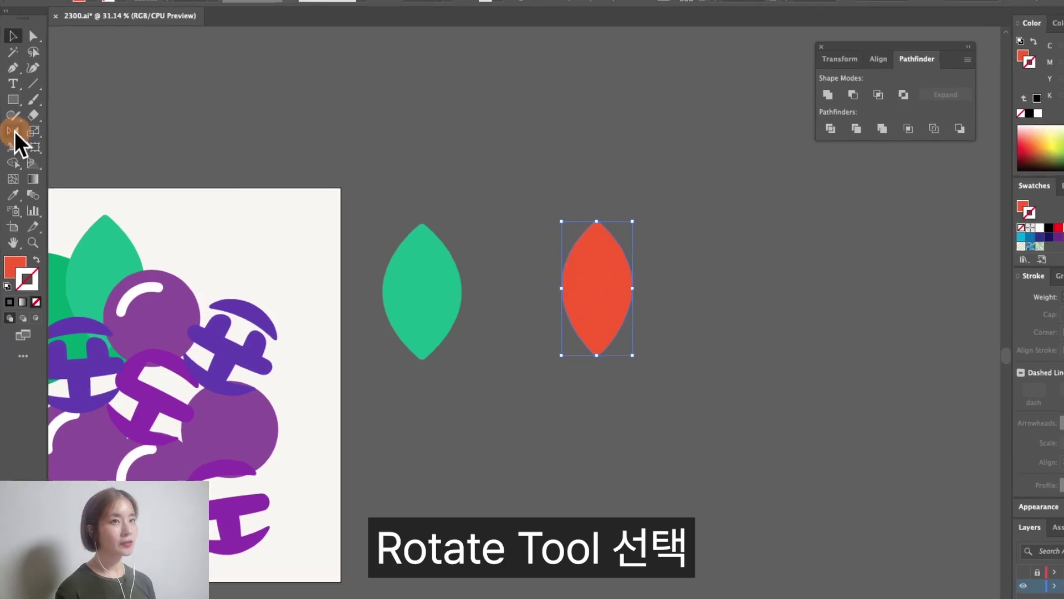
left_click(14, 131)
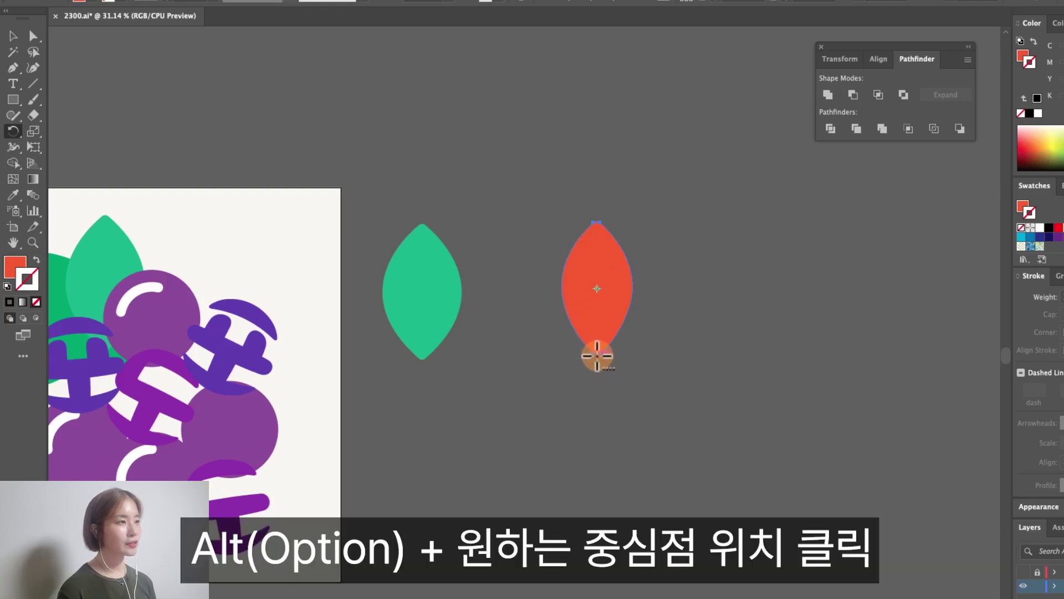
left_click(597, 355, "alt")
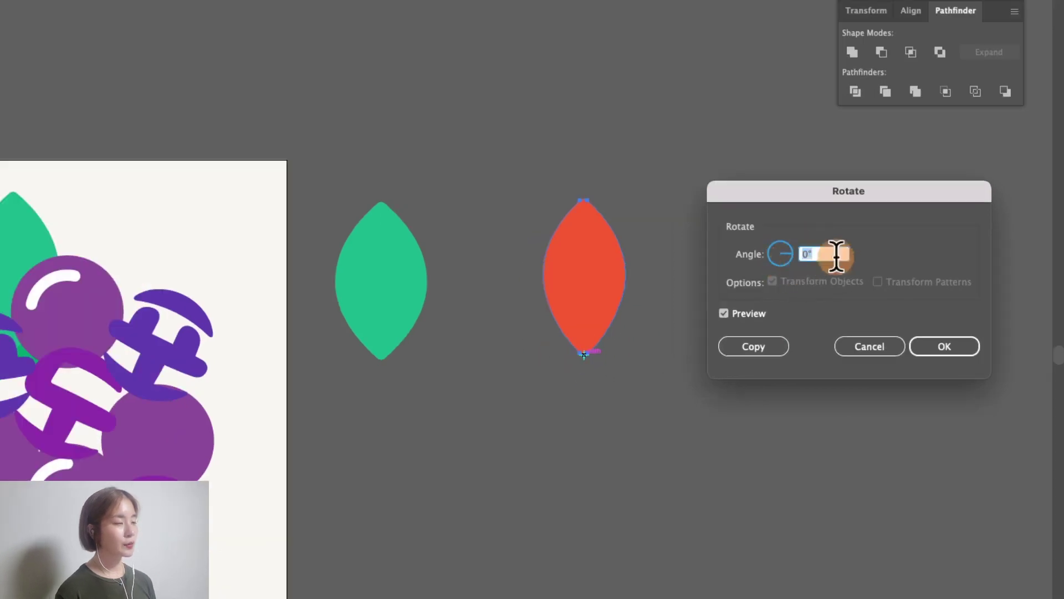
type("4")
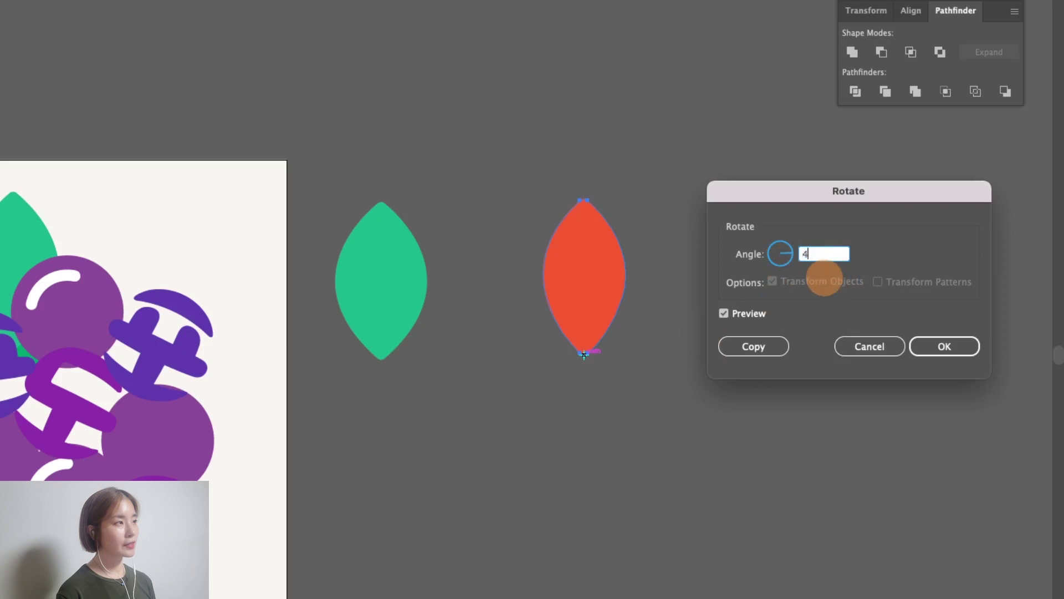
type("5")
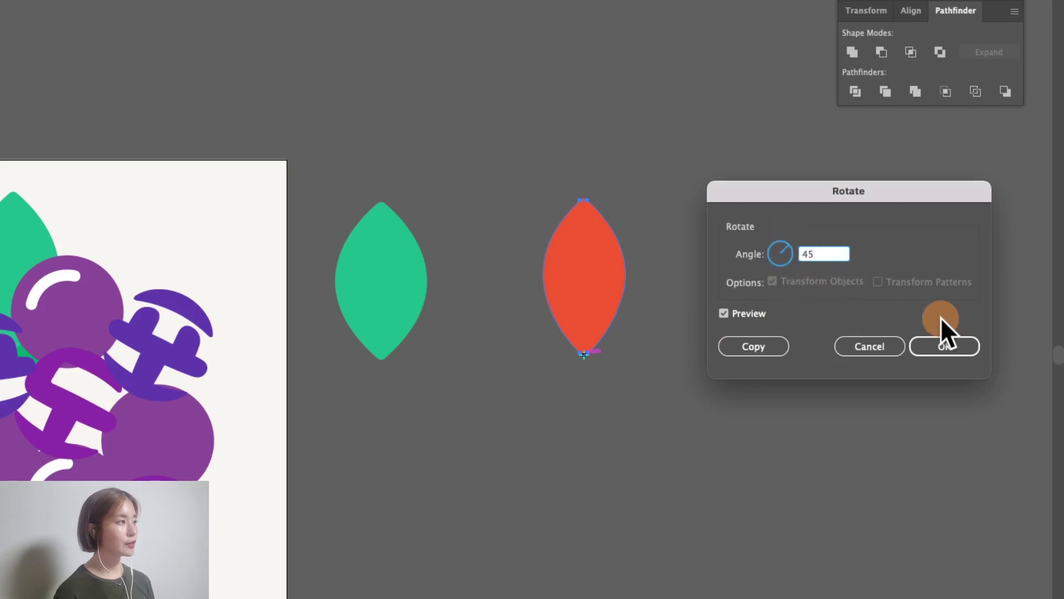
left_click(945, 349)
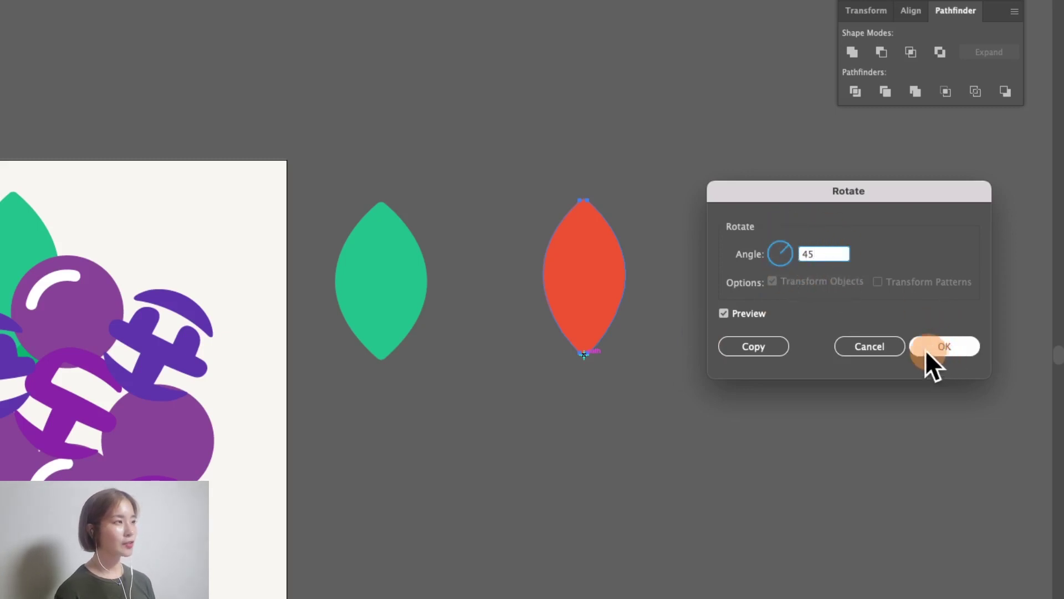
Copy the leaf rotated 45°, then repeat with Ctrl+D until eight petals surround the base.
left_click(754, 347)
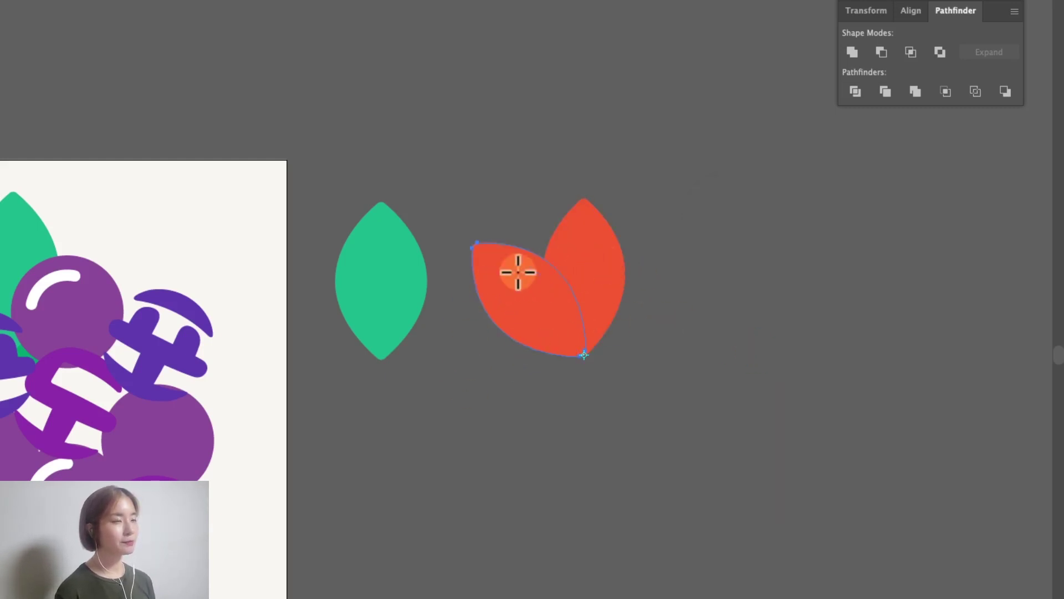
key("v")
key("ctrl+d")
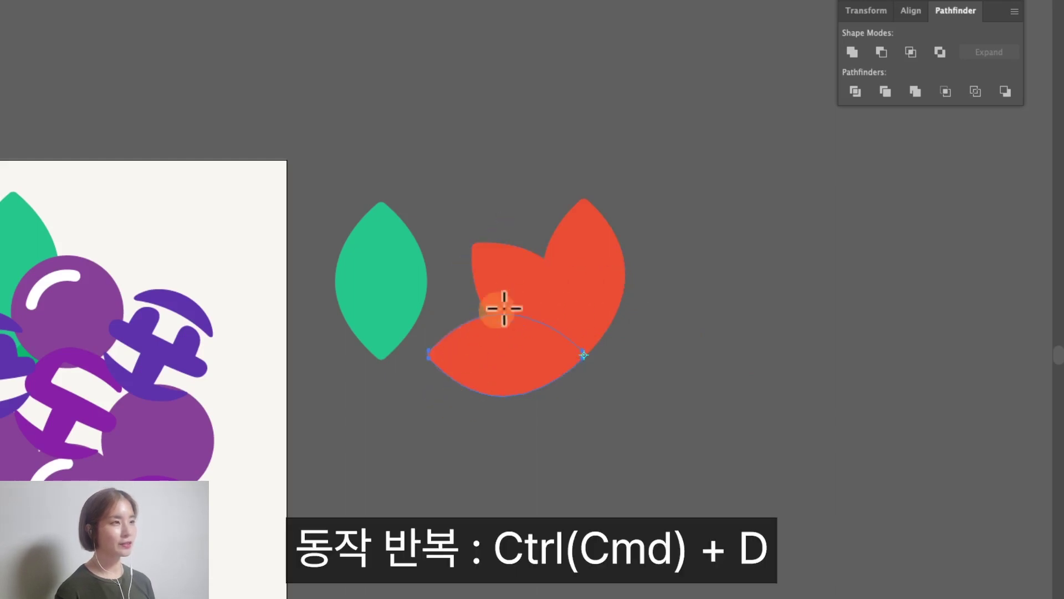
key("v")
key("ctrl+d")
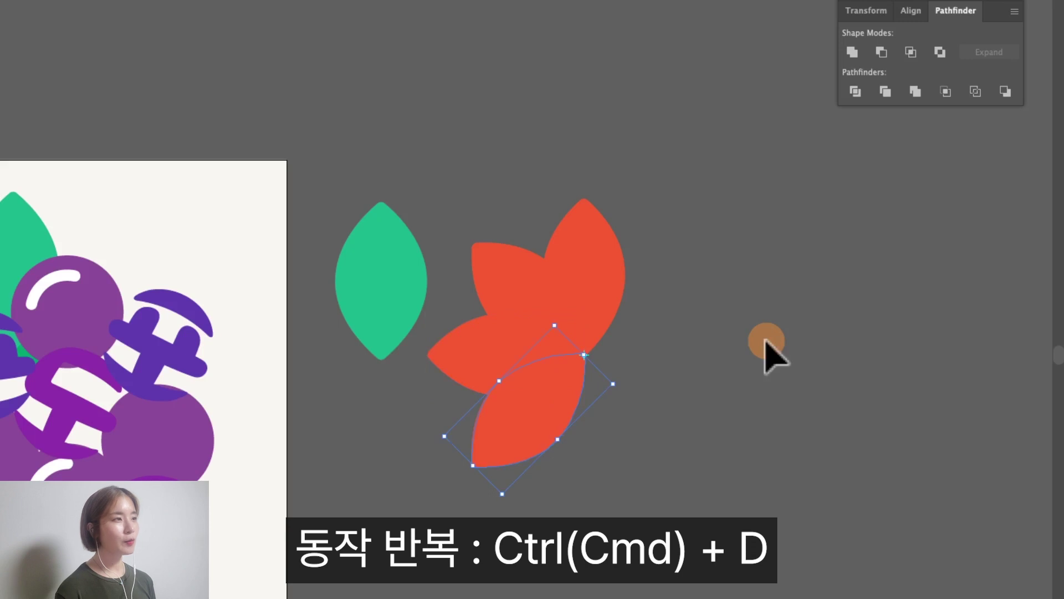
key("ctrl+d")
key("ctrl+d")
key("ctrl+d")
key("ctrl+d")
key("r")
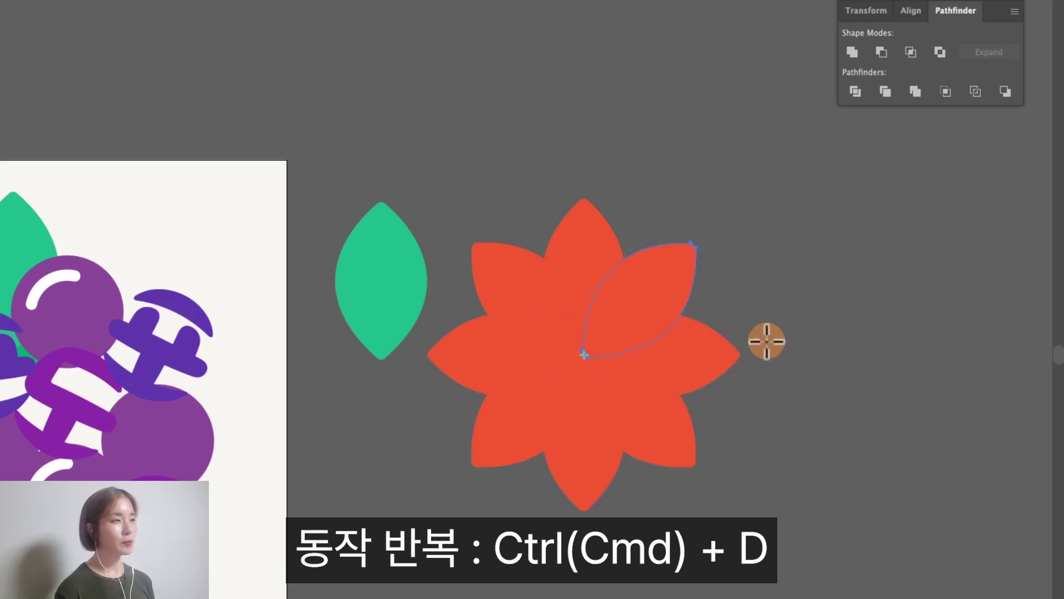